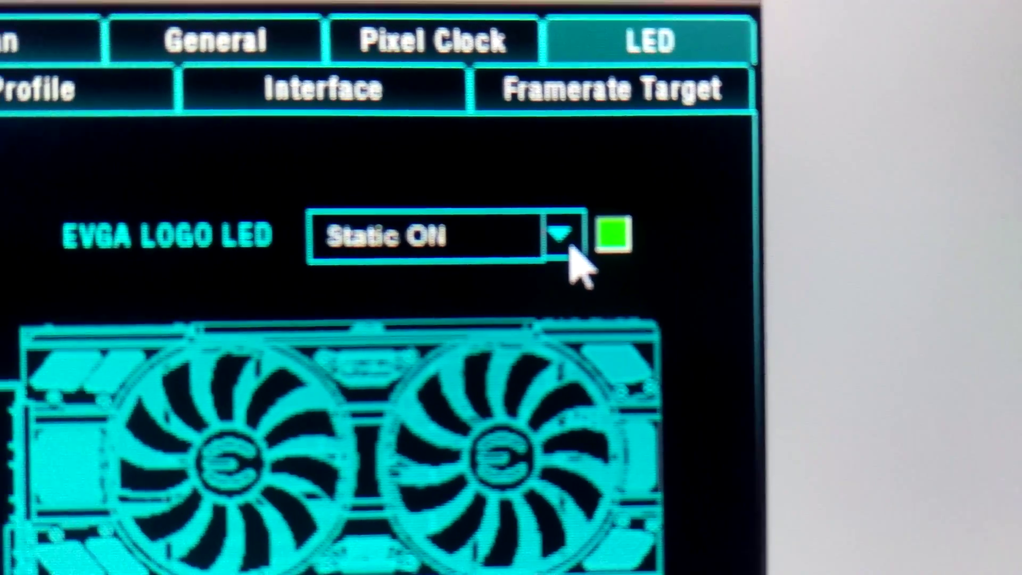
Select Static ON in the EVGA logo LED mode list
left_click(559, 236)
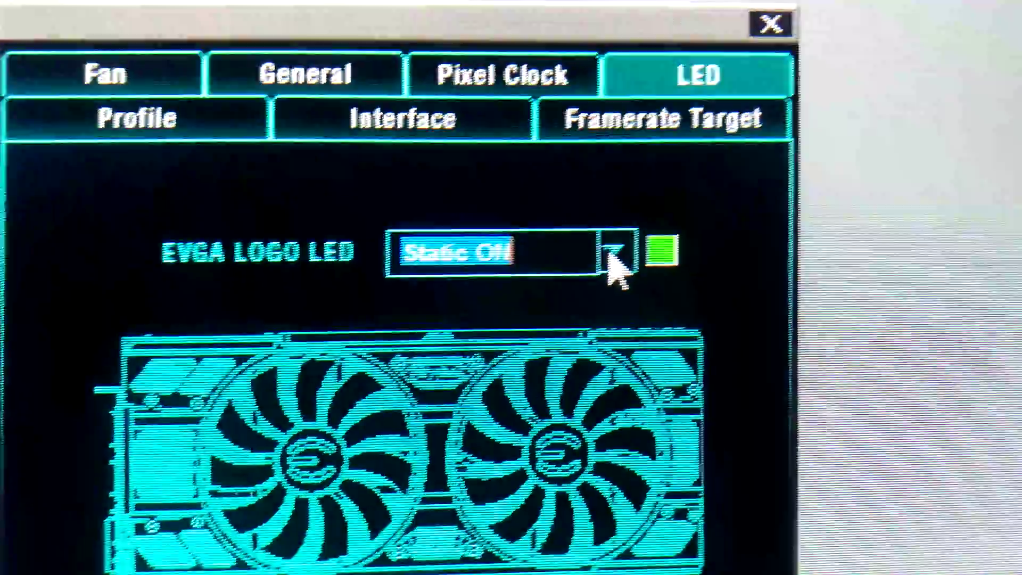
scroll(610, 255, "up", 1)
left_click(635, 280)
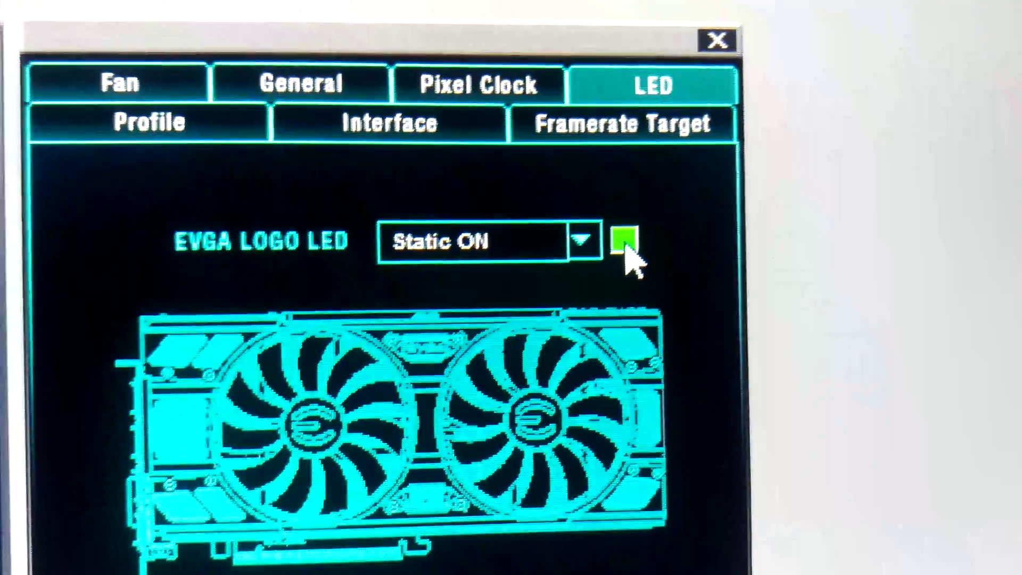
left_click(626, 256)
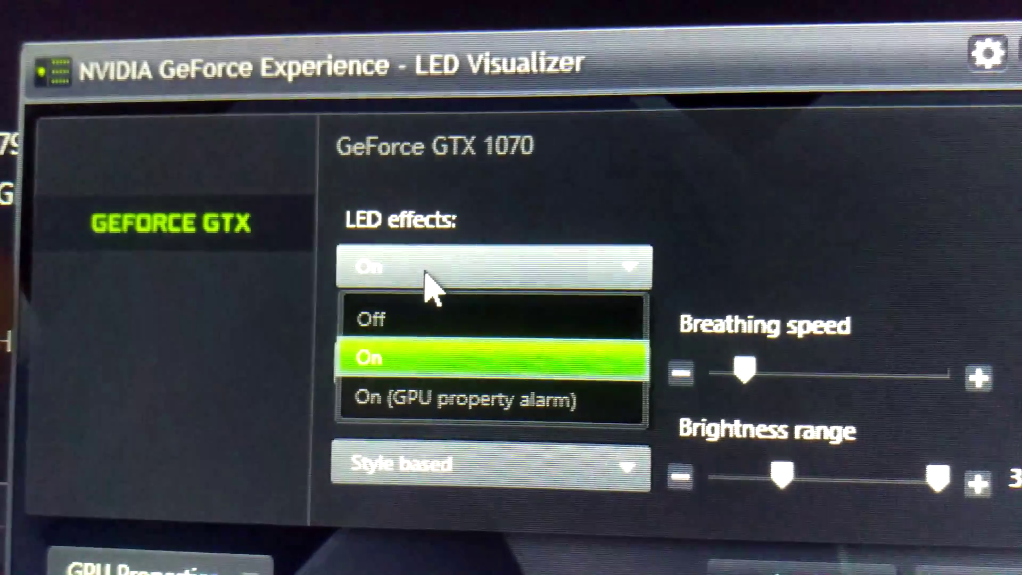
Leave the LED Visualizer's LED effects option for the GTX 1070 set to On
left_click(427, 276)
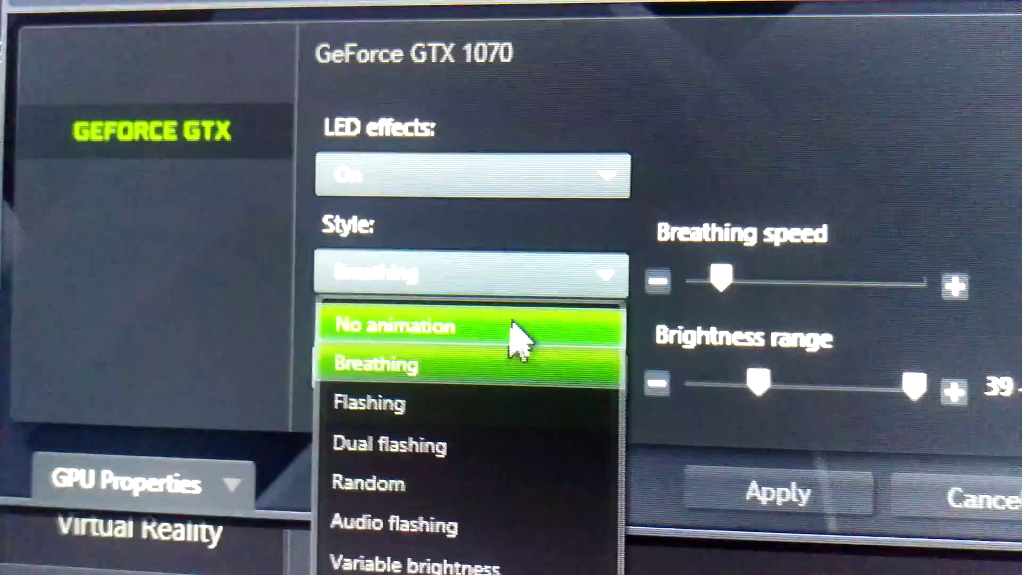
Keep Breathing selected as the GTX 1070's LED animation style
left_click(518, 279)
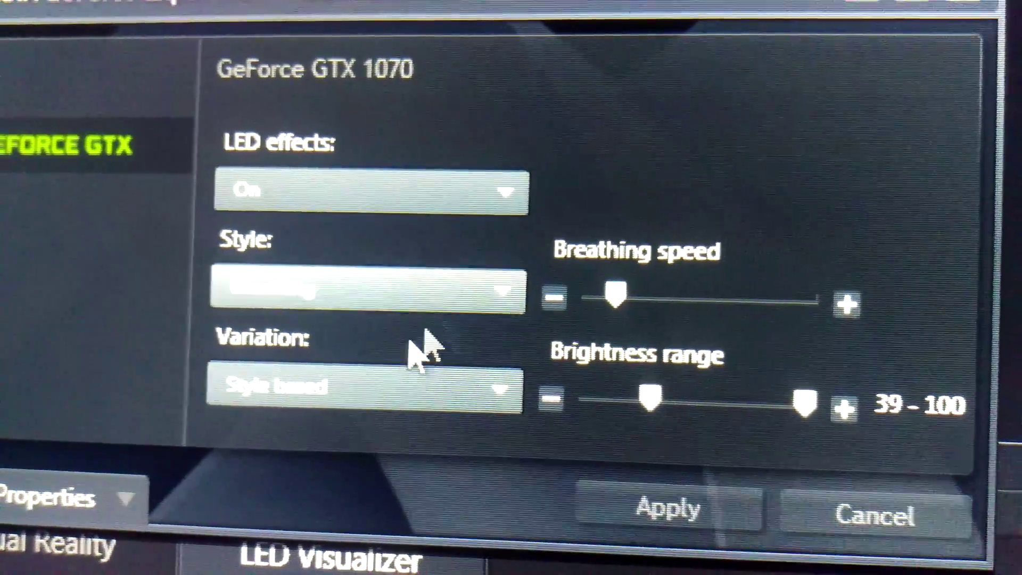